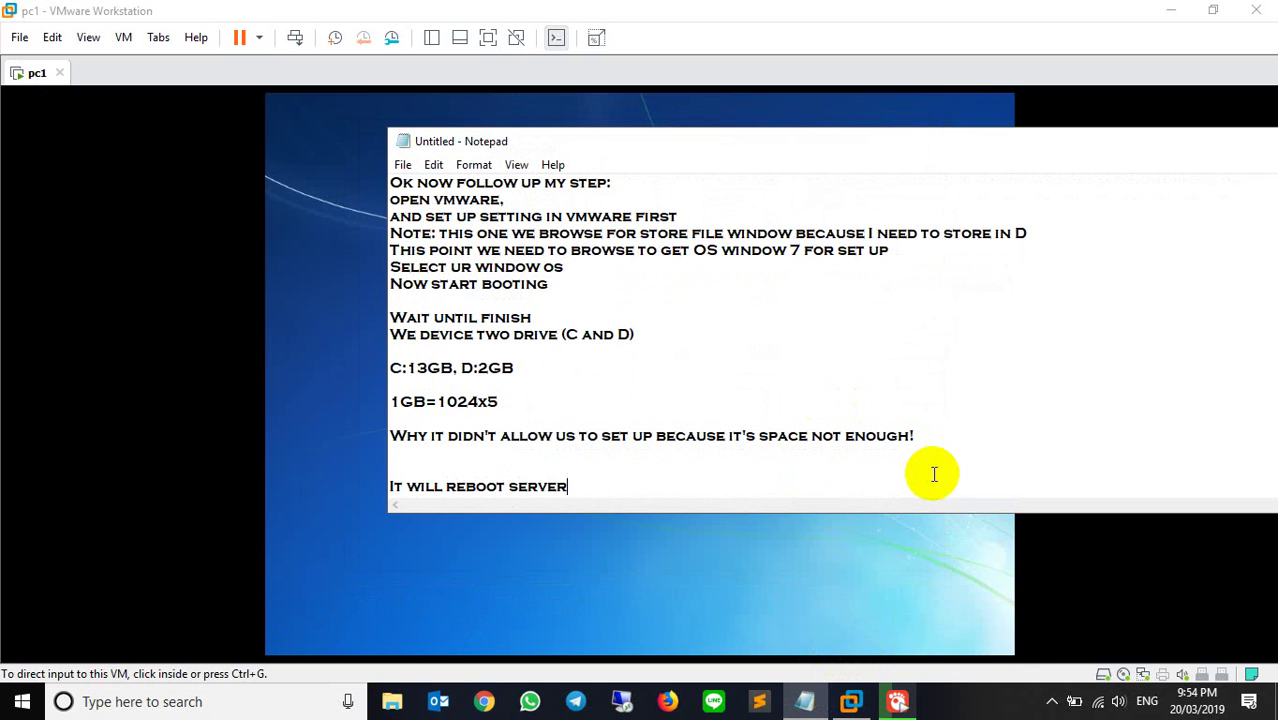
Complete the note's last line as "It will reboot serveral time.." and bring the virtual machine to the front
text(...)
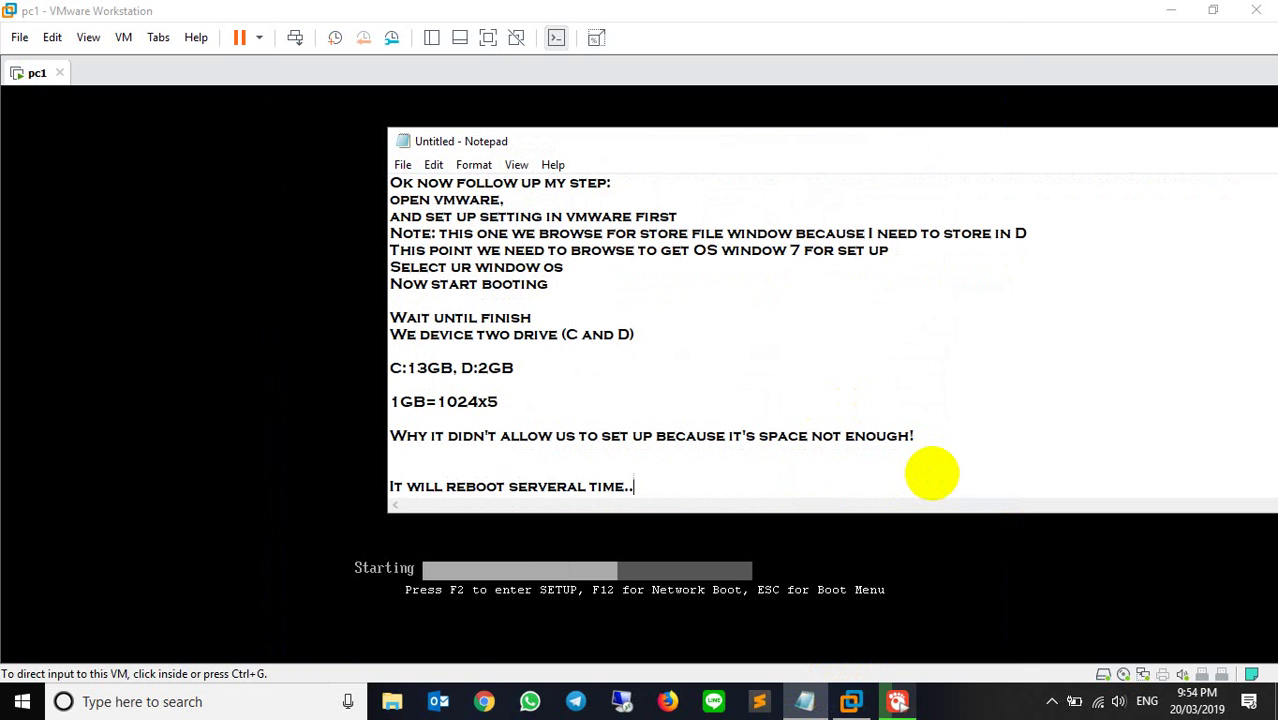
click(888, 8)
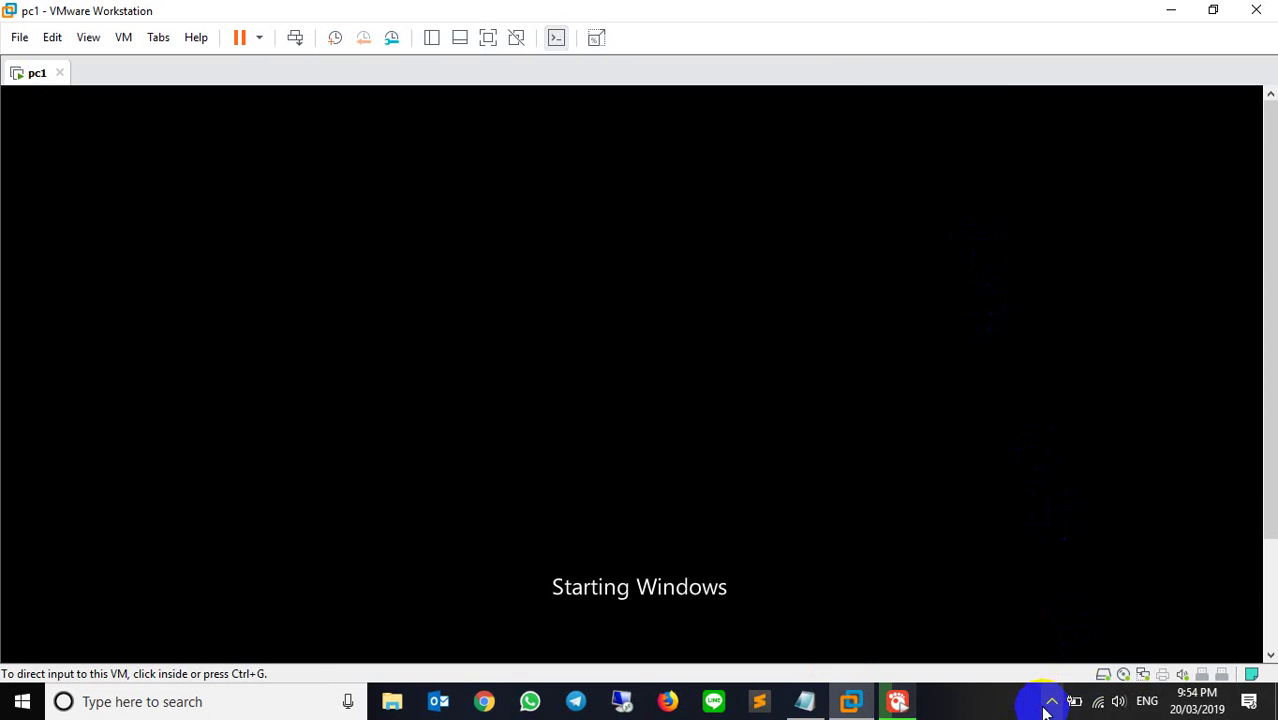
Switch to GOM Player and close it together with its open setup video
click(893, 700)
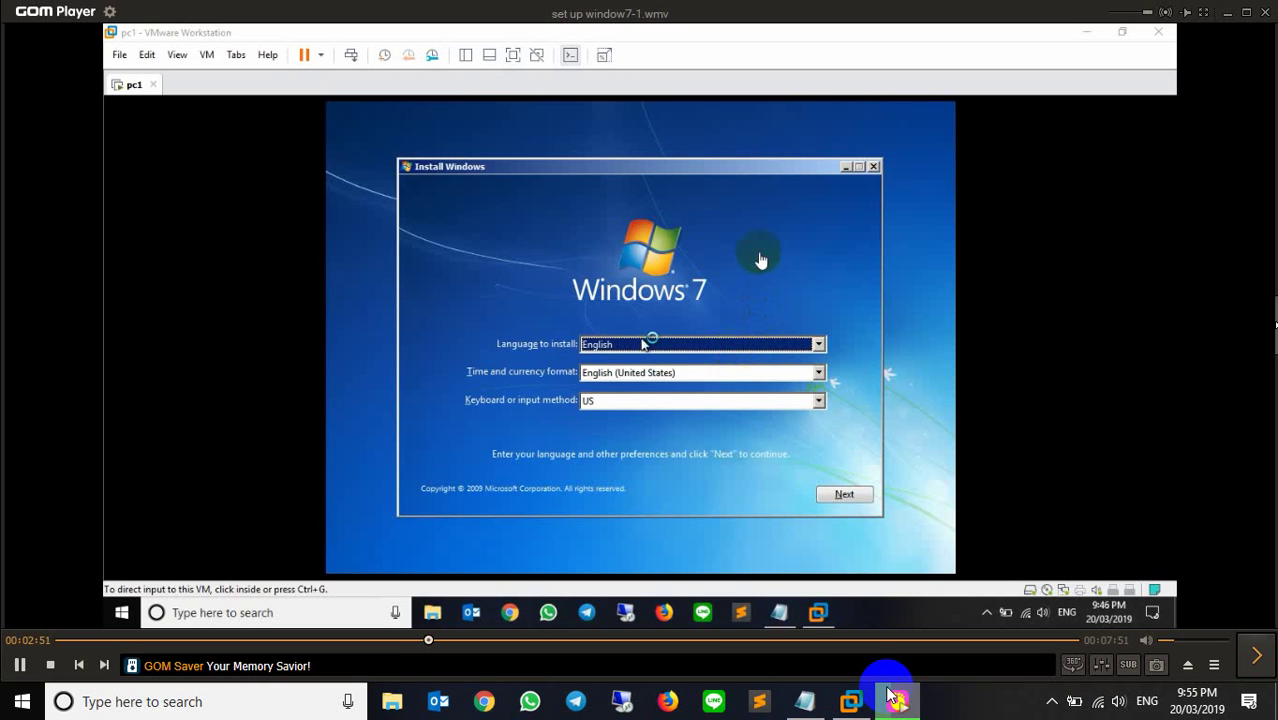
click(1262, 12)
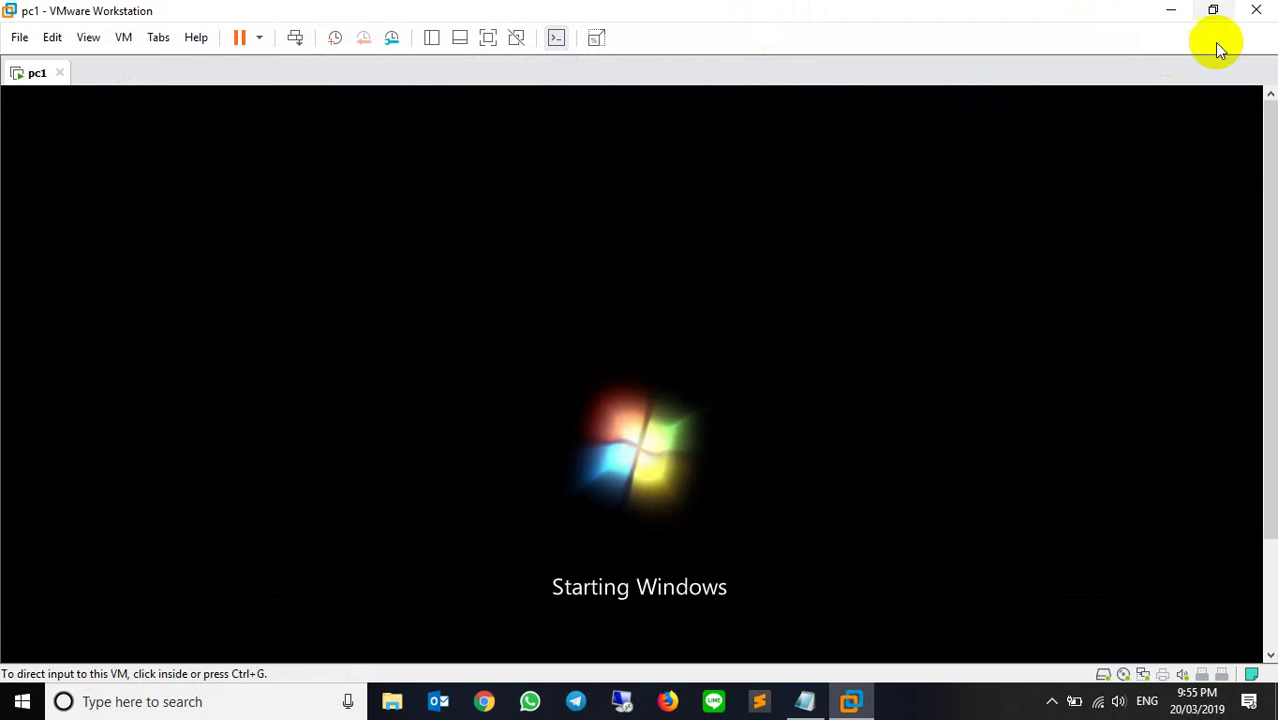
Show the Library of virtual machines beside the pc1 console and widen it slightly
drag(1270, 155, 1268, 200)
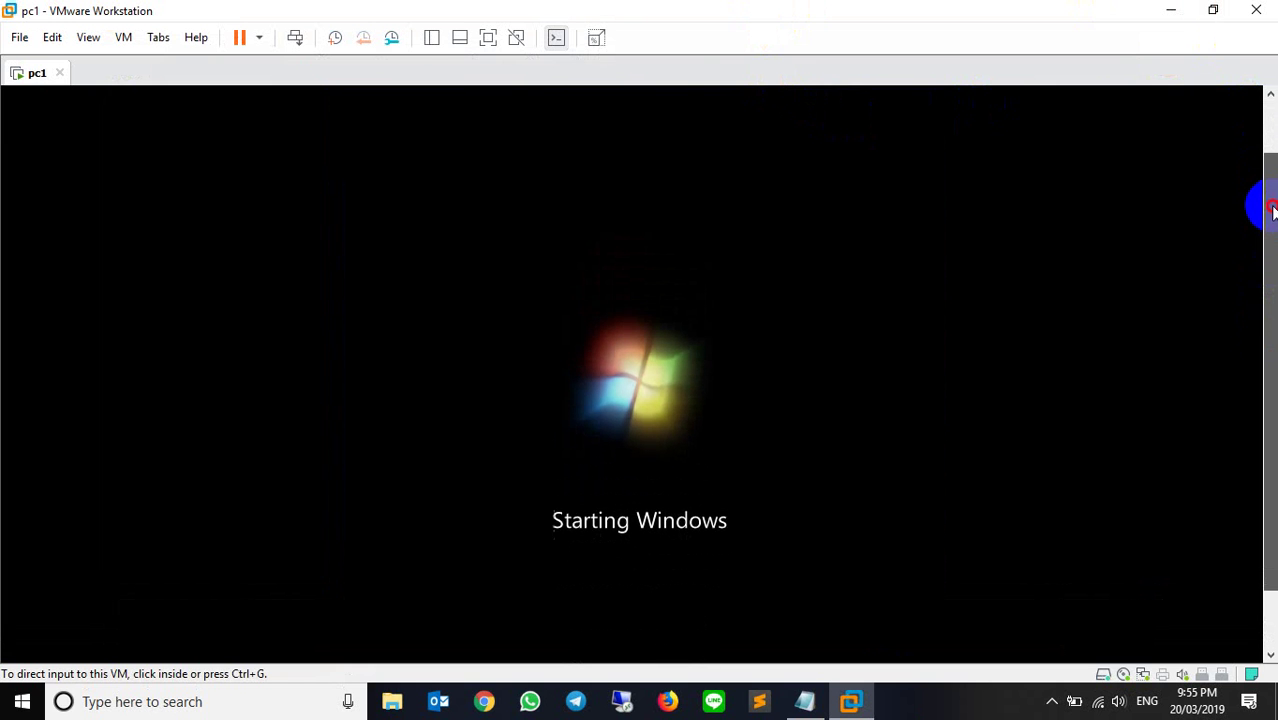
click(429, 39)
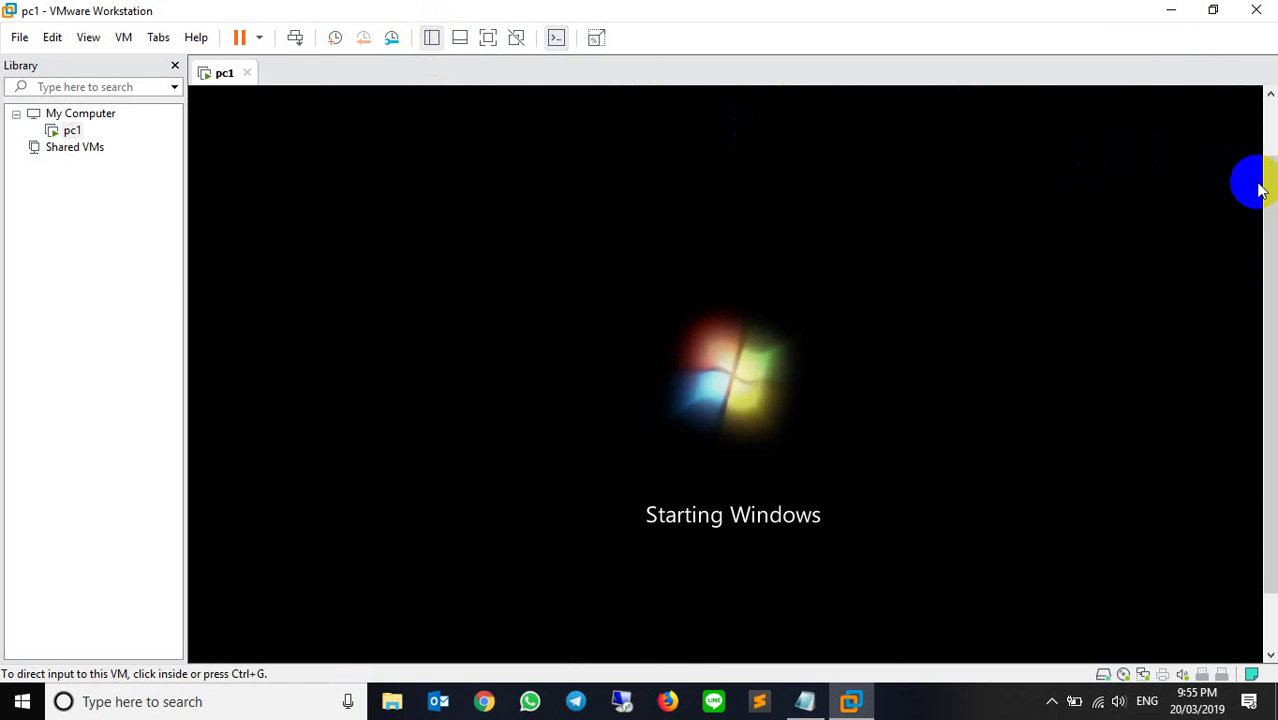
click(1258, 258)
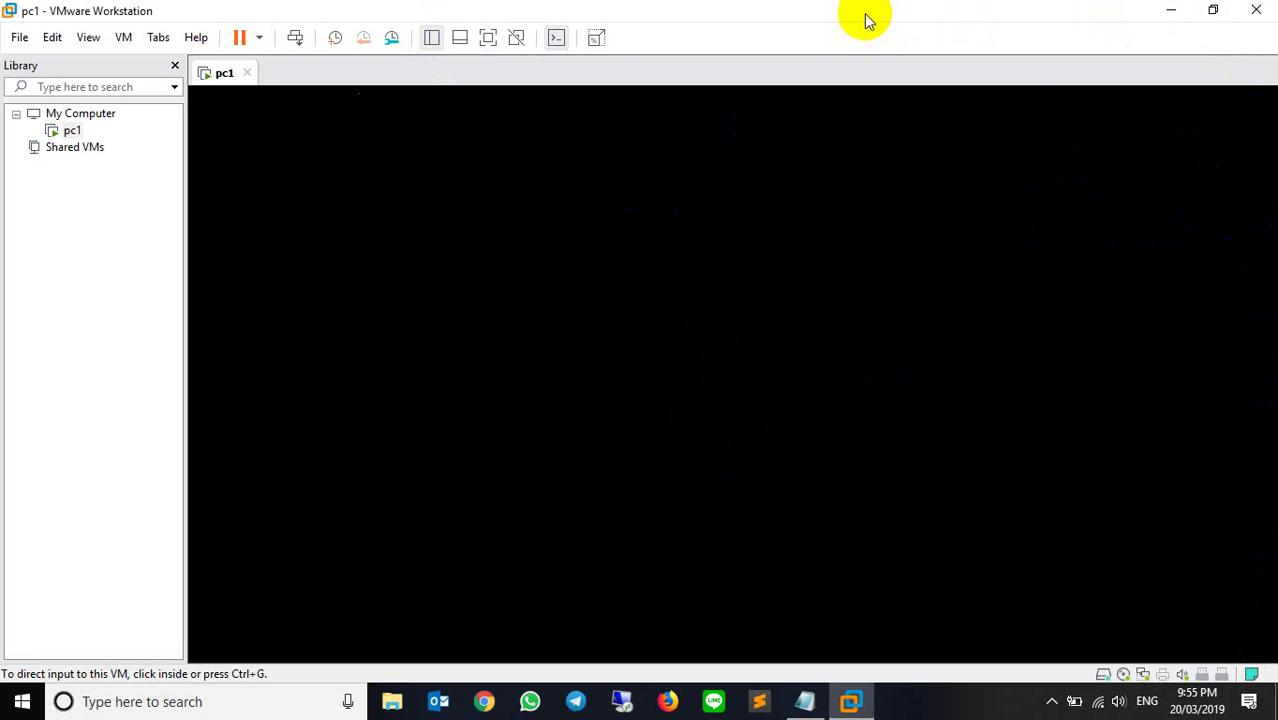
click(1064, 111)
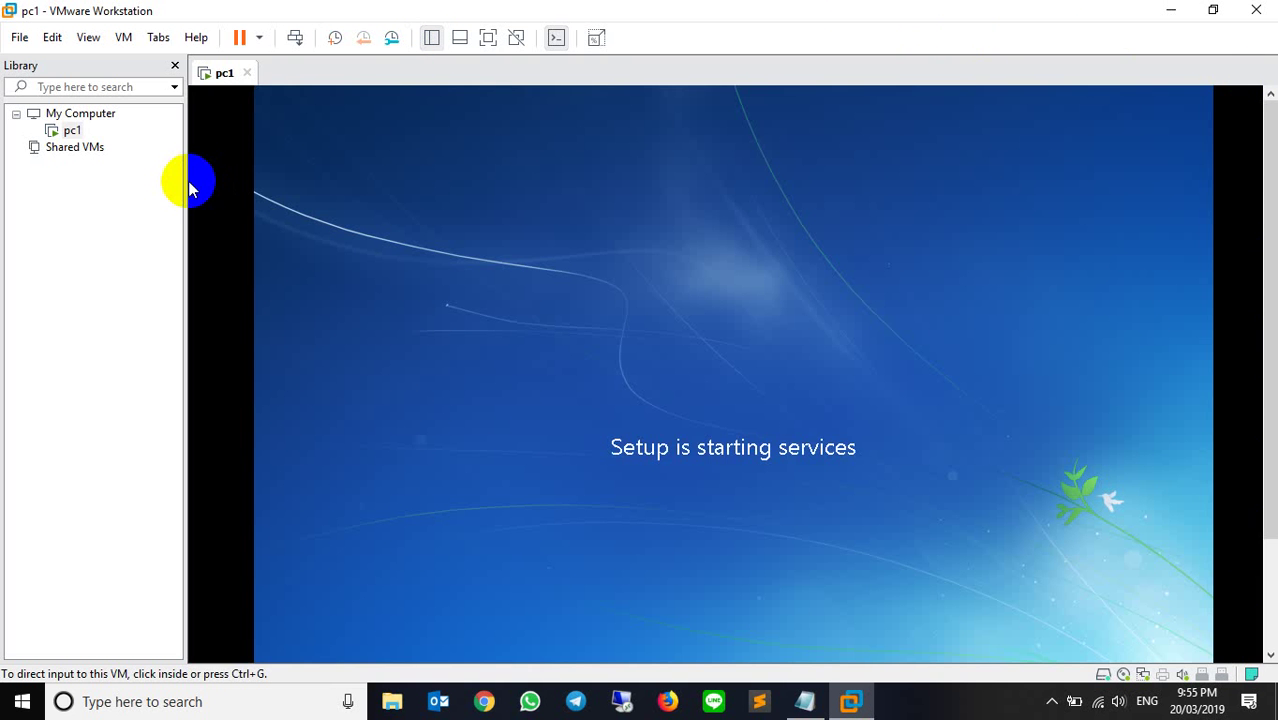
drag(185, 185, 209, 217)
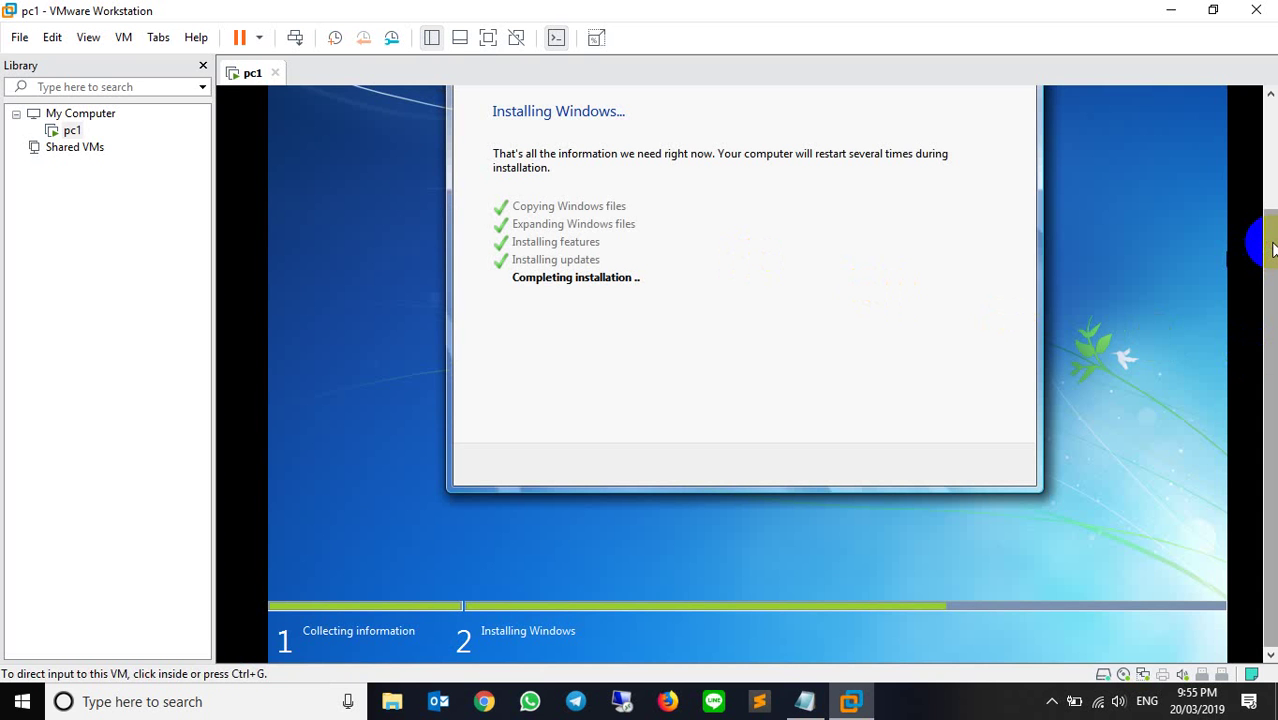
click(1190, 500)
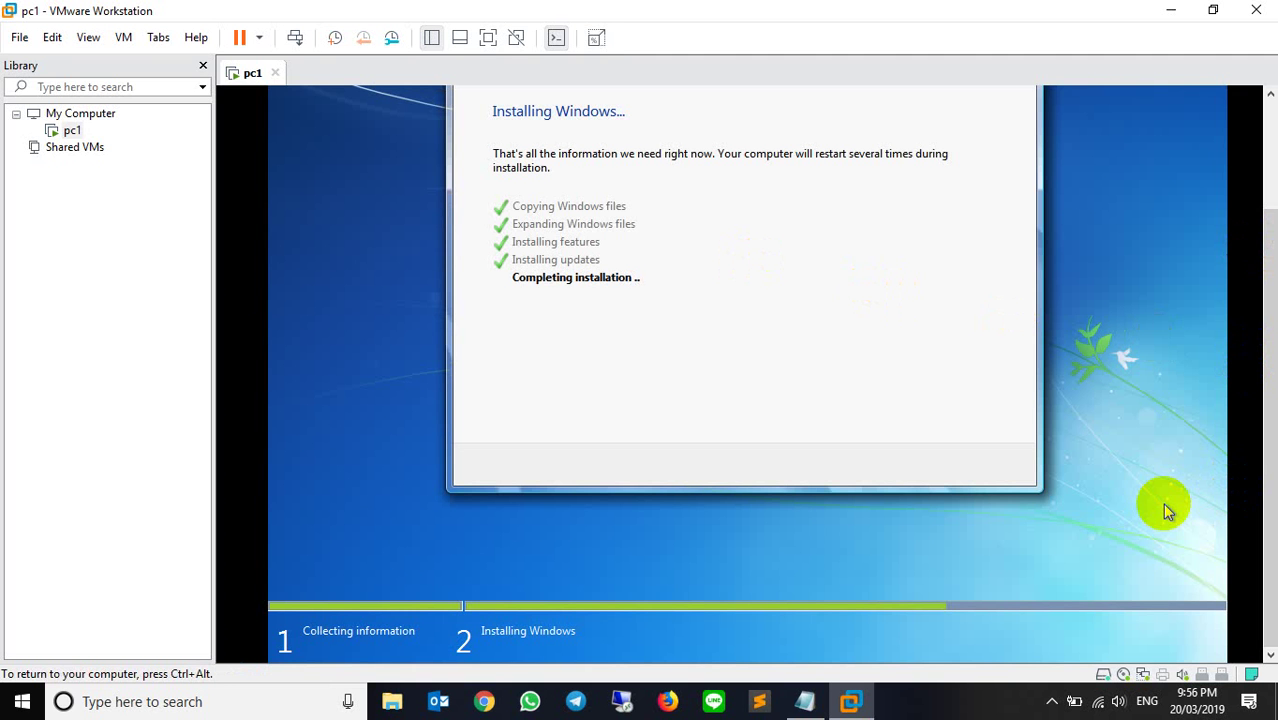
key(ctrl+alt)
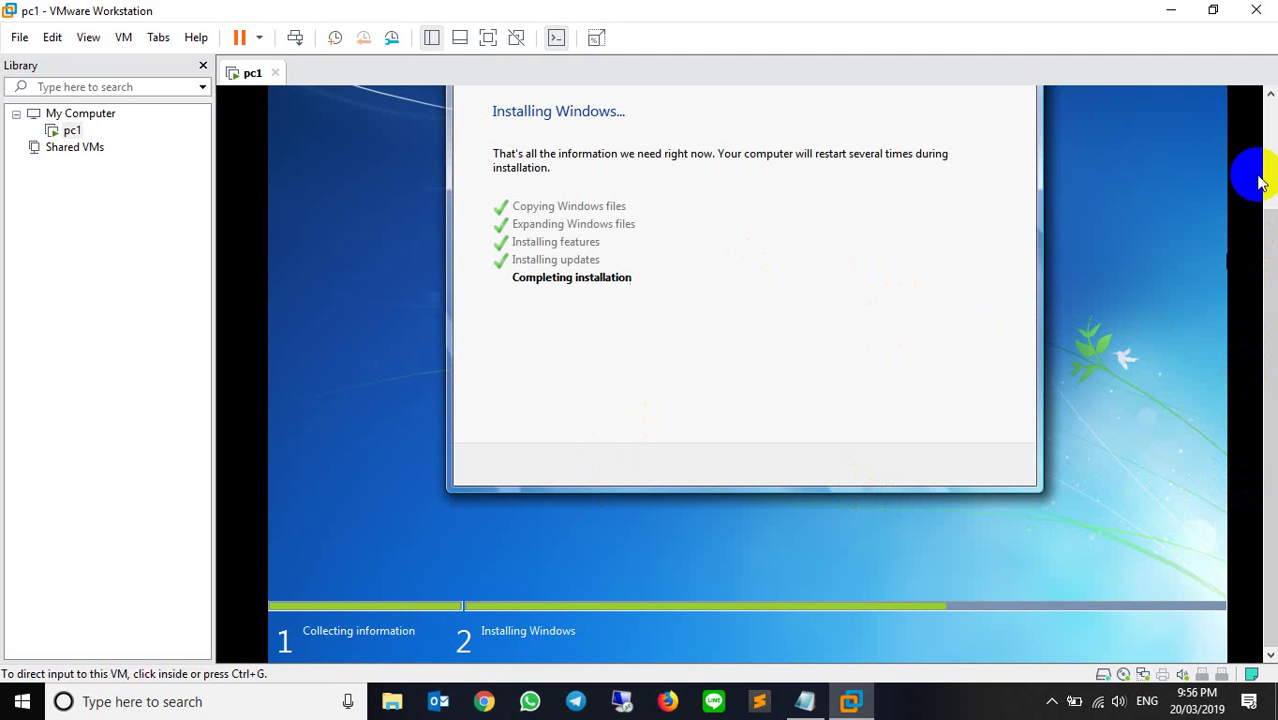
click(1270, 280)
drag(1270, 280, 1270, 225)
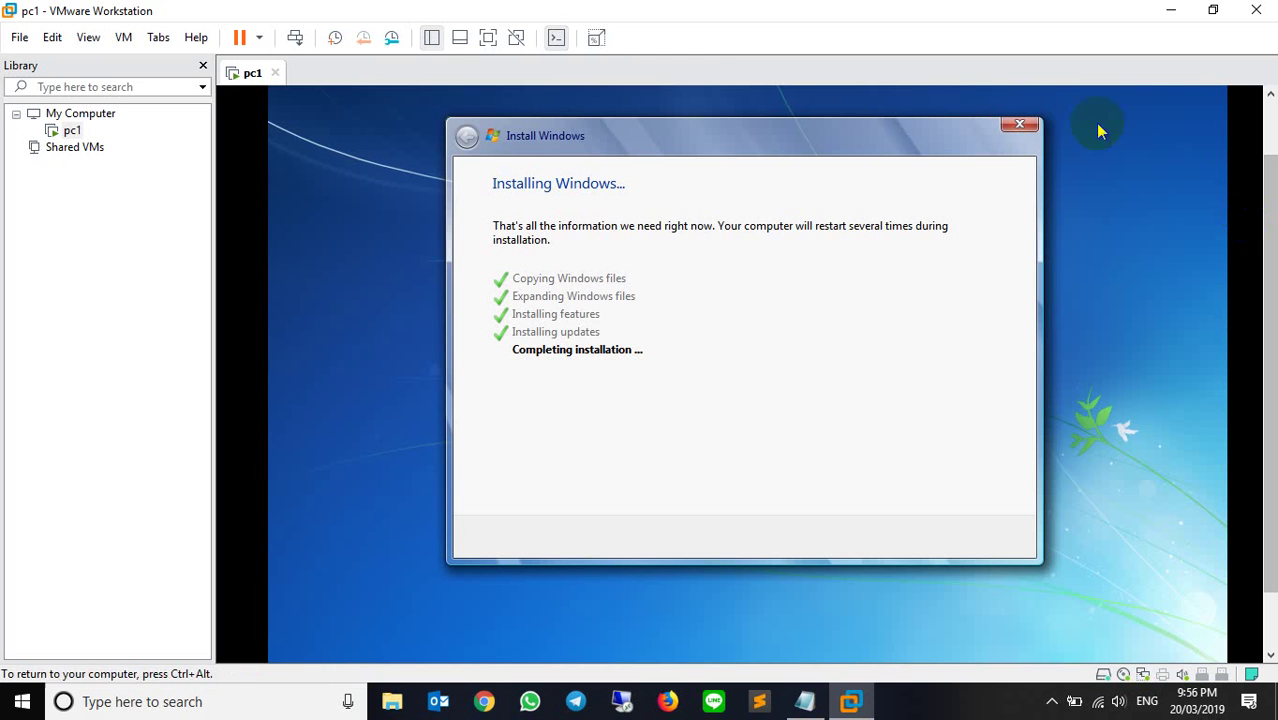
key(ctrl+alt)
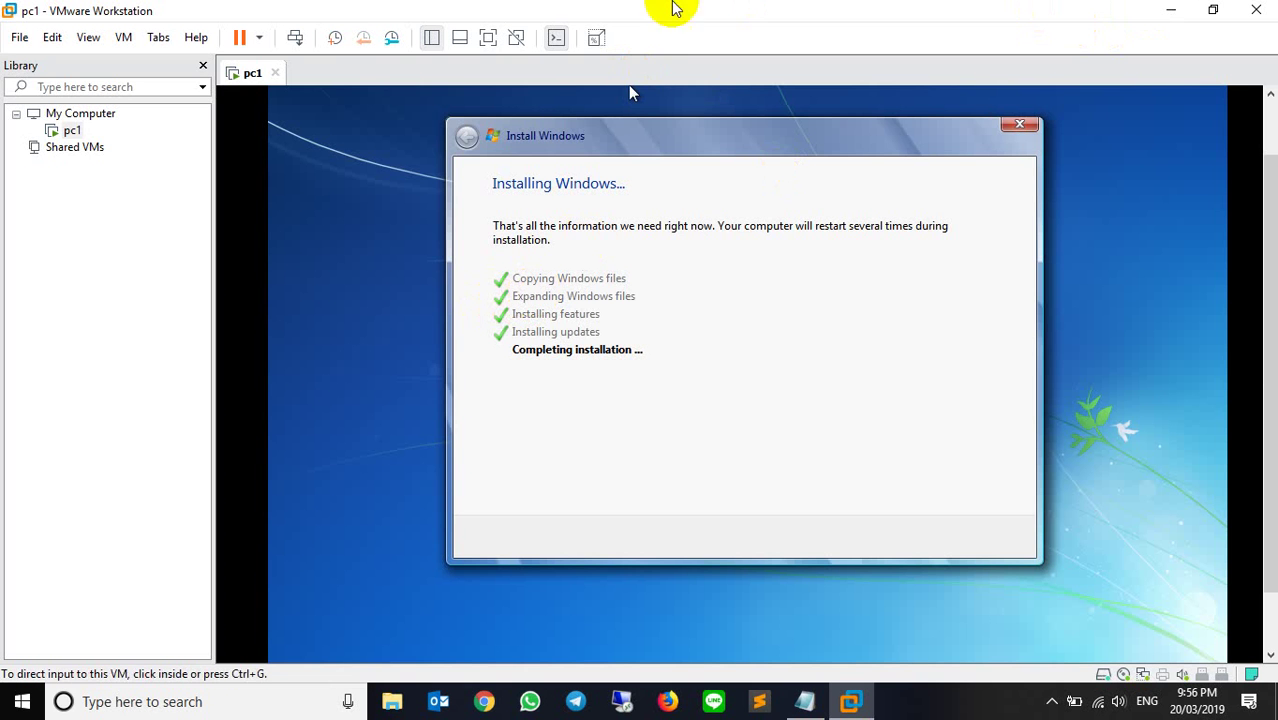
View the pc1 Windows installation in full screen and return to the windowed view
click(488, 37)
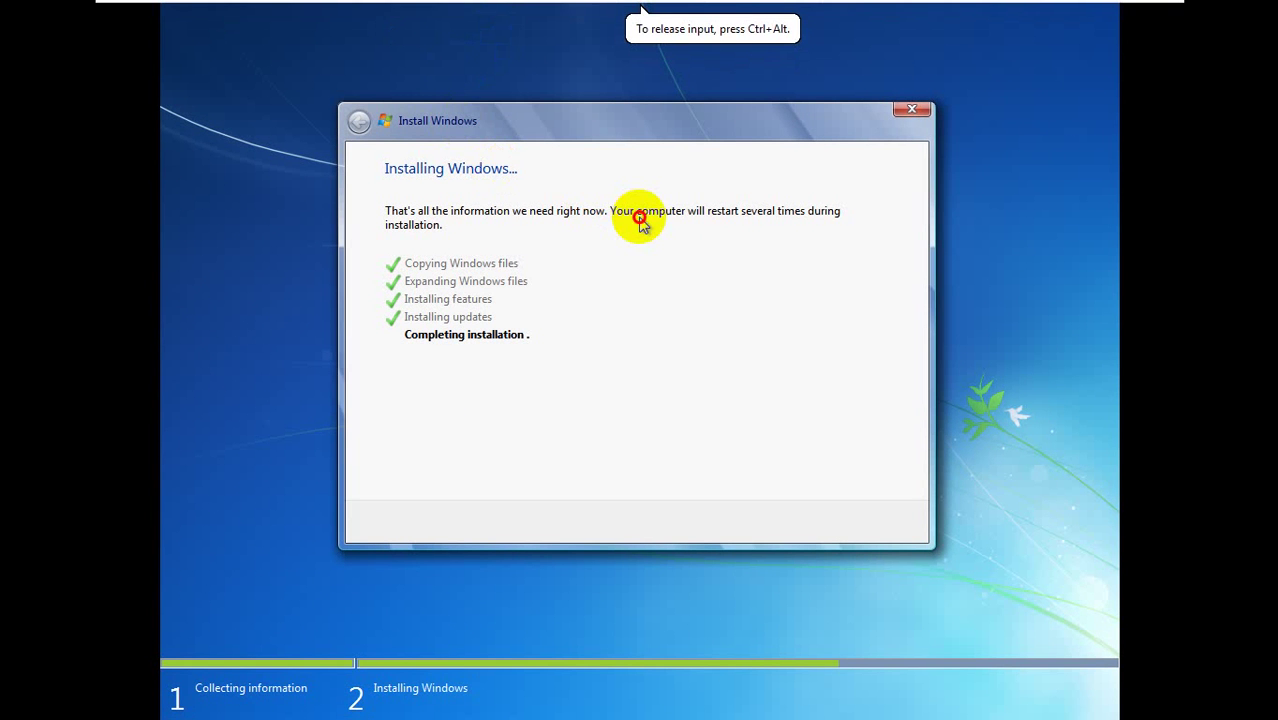
mouse_move(588, 4)
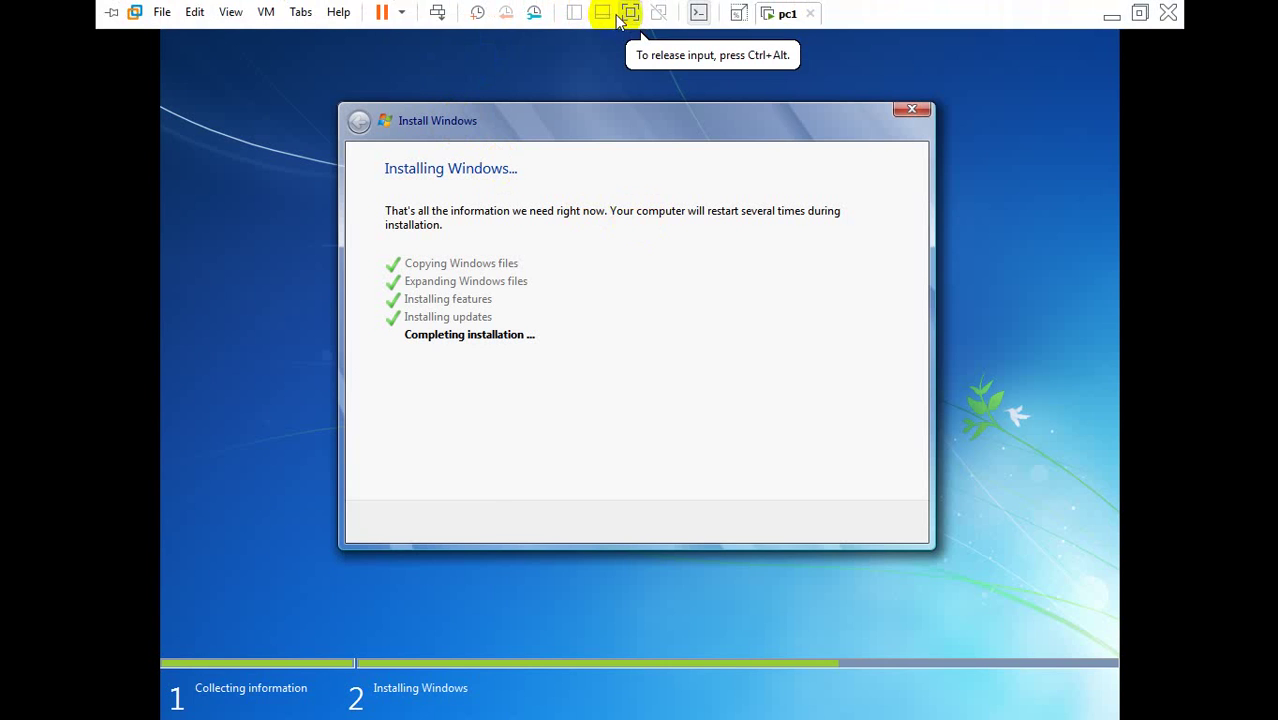
click(622, 20)
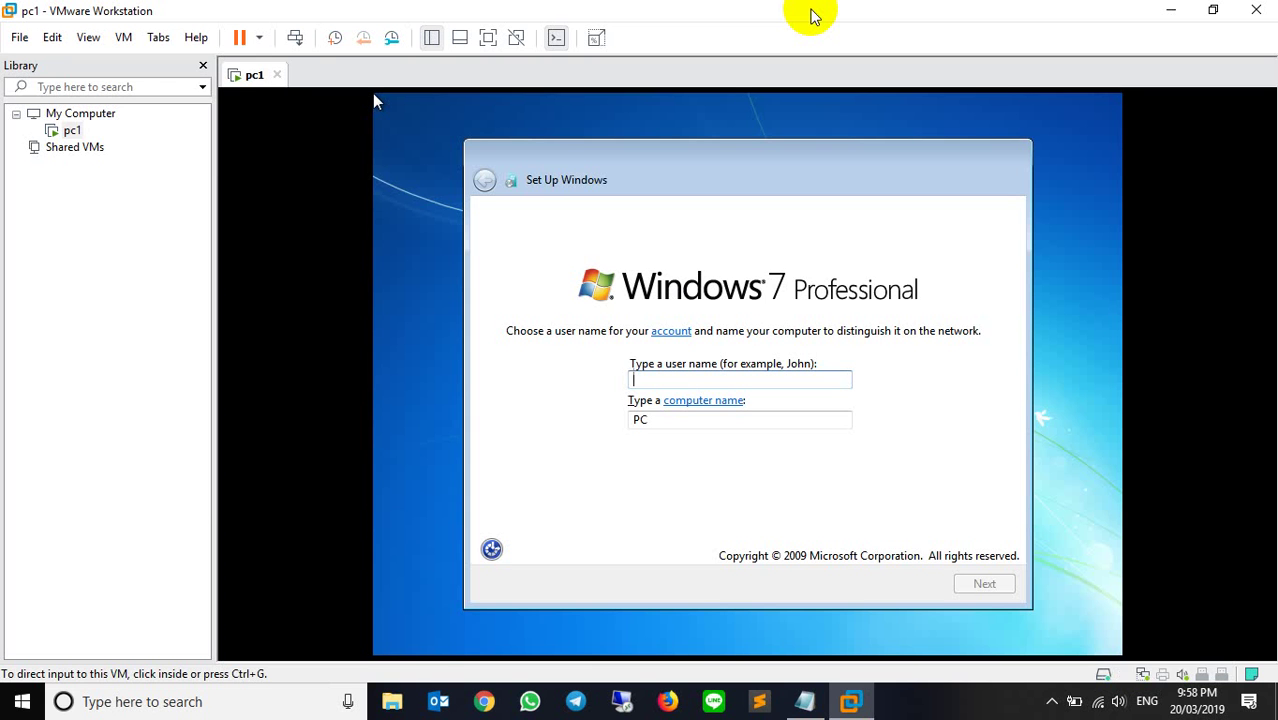
Set the Windows user name to pc1 and continue with the account password left blank
click(806, 375)
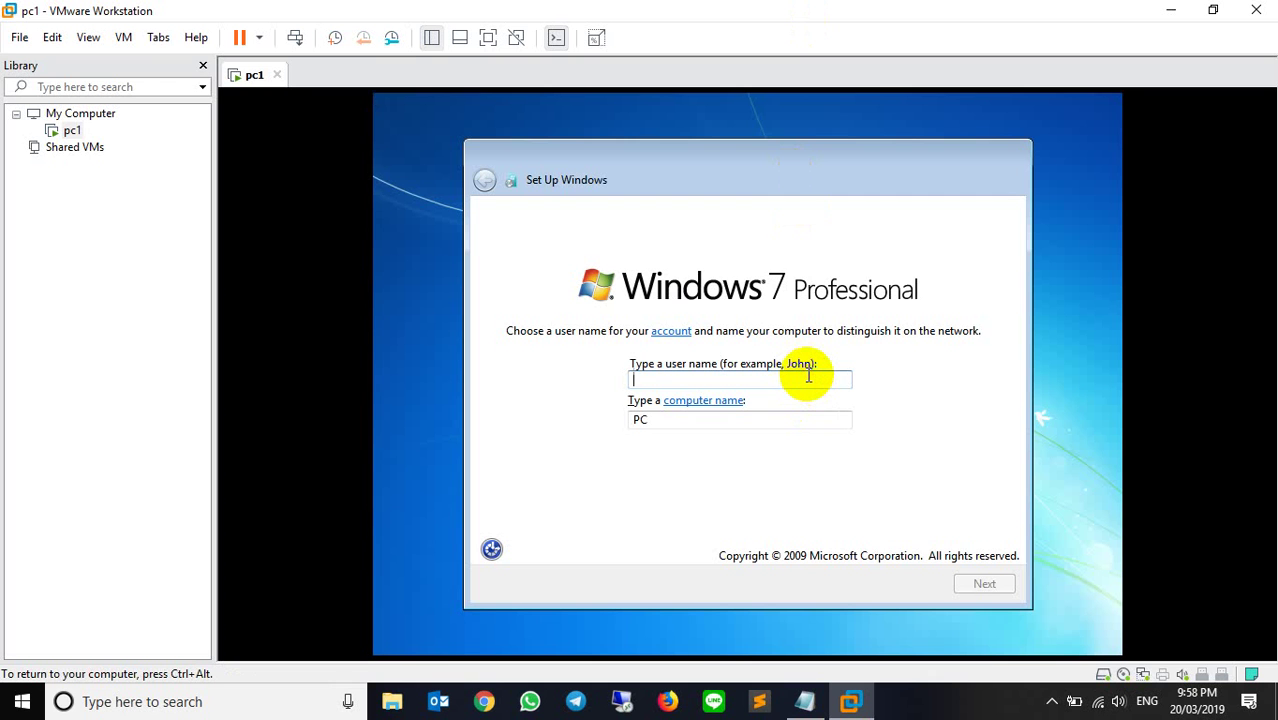
text(pc1)
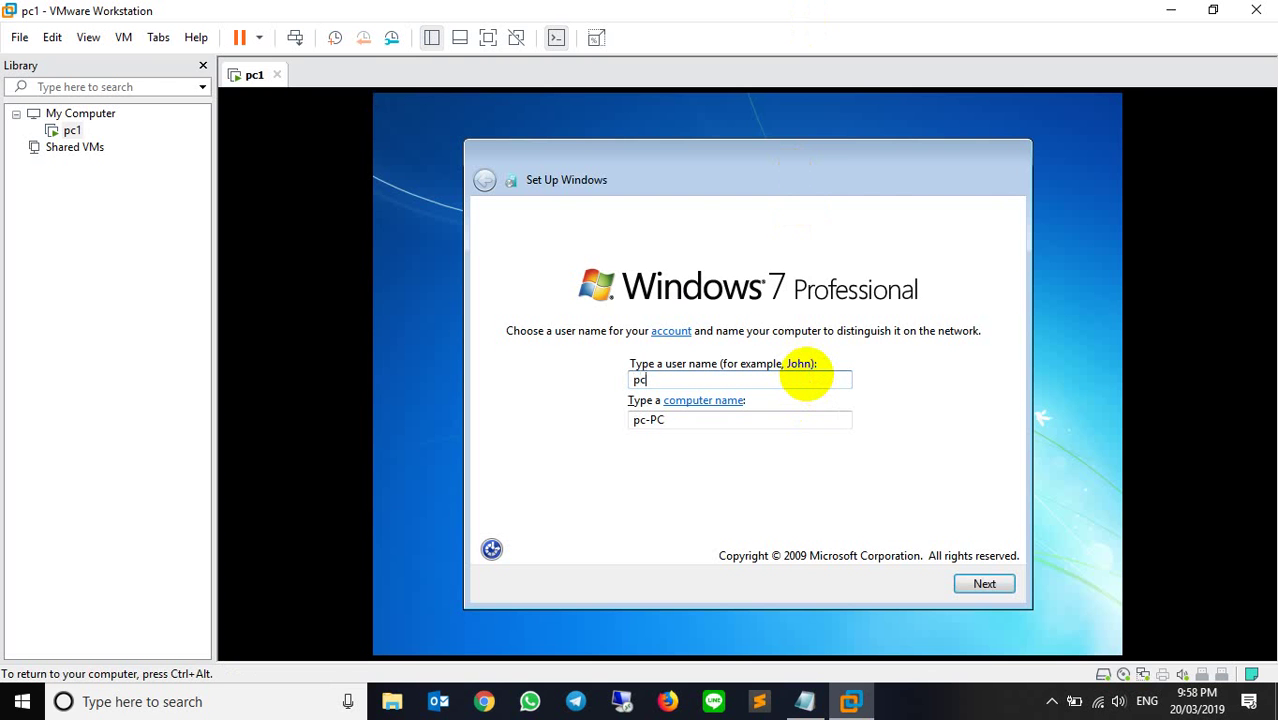
click(980, 585)
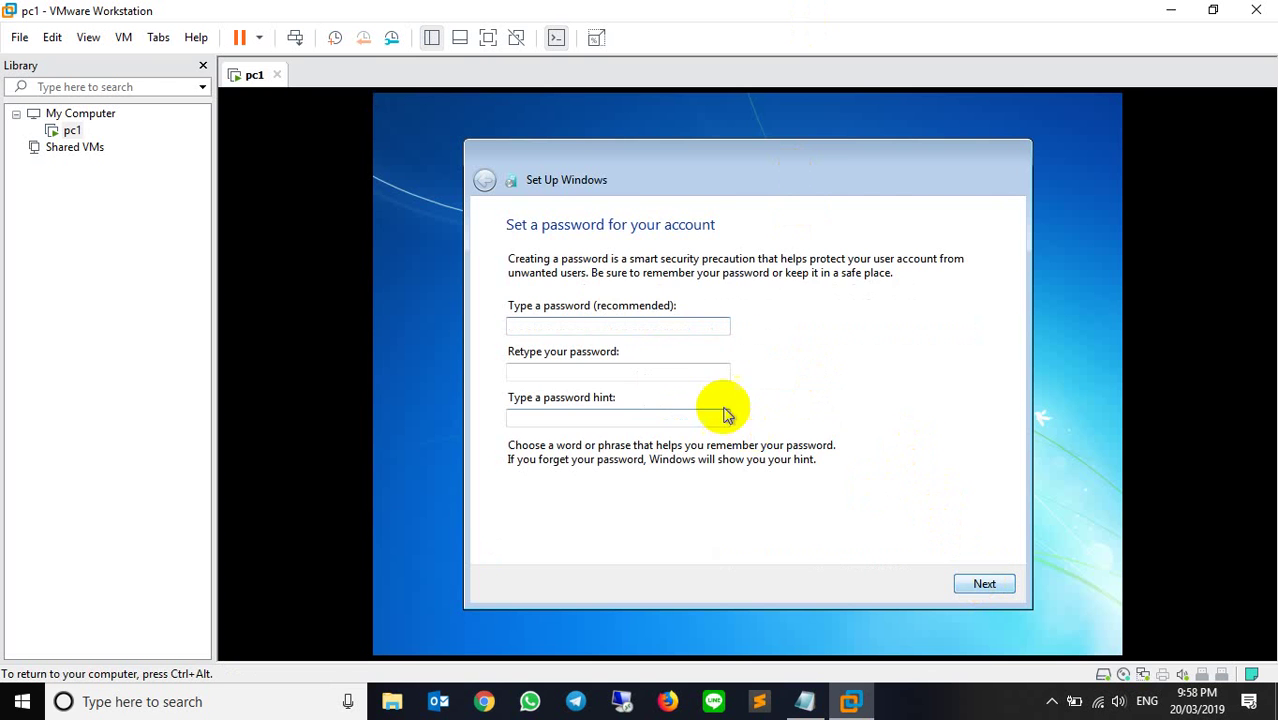
click(977, 589)
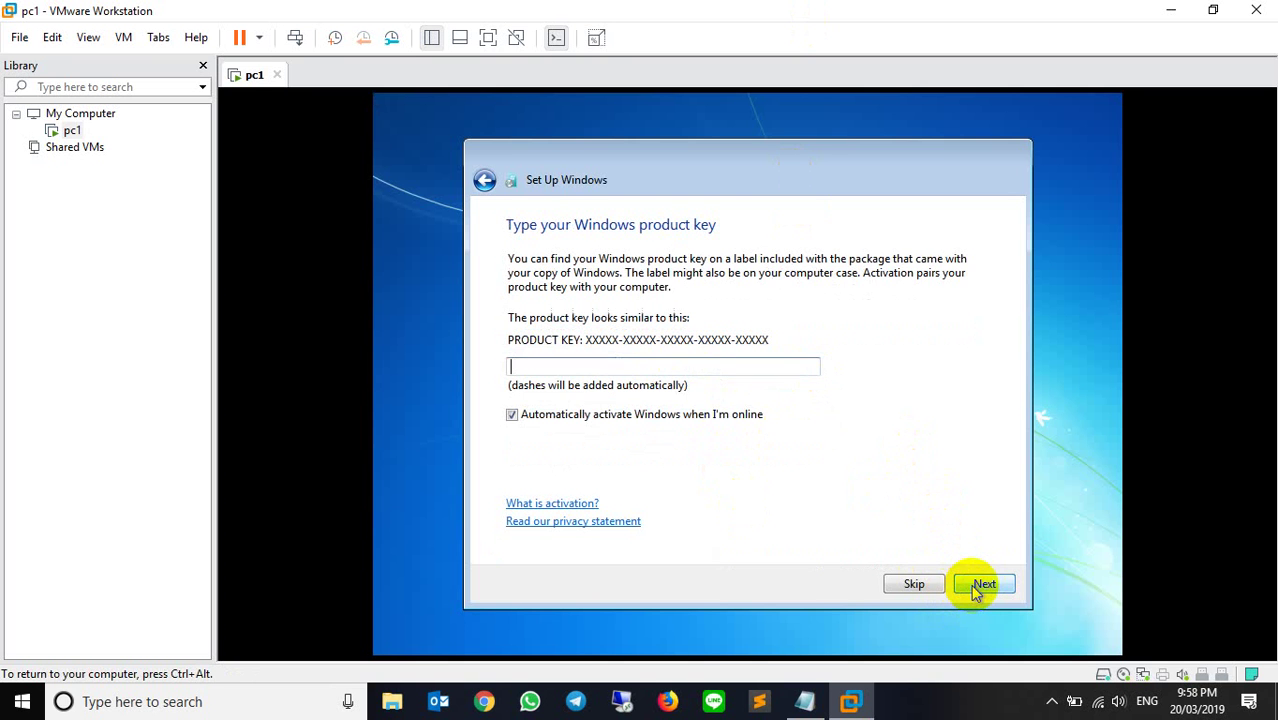
Turn off automatic online activation, skip the product key and continue to the time and date settings
click(578, 418)
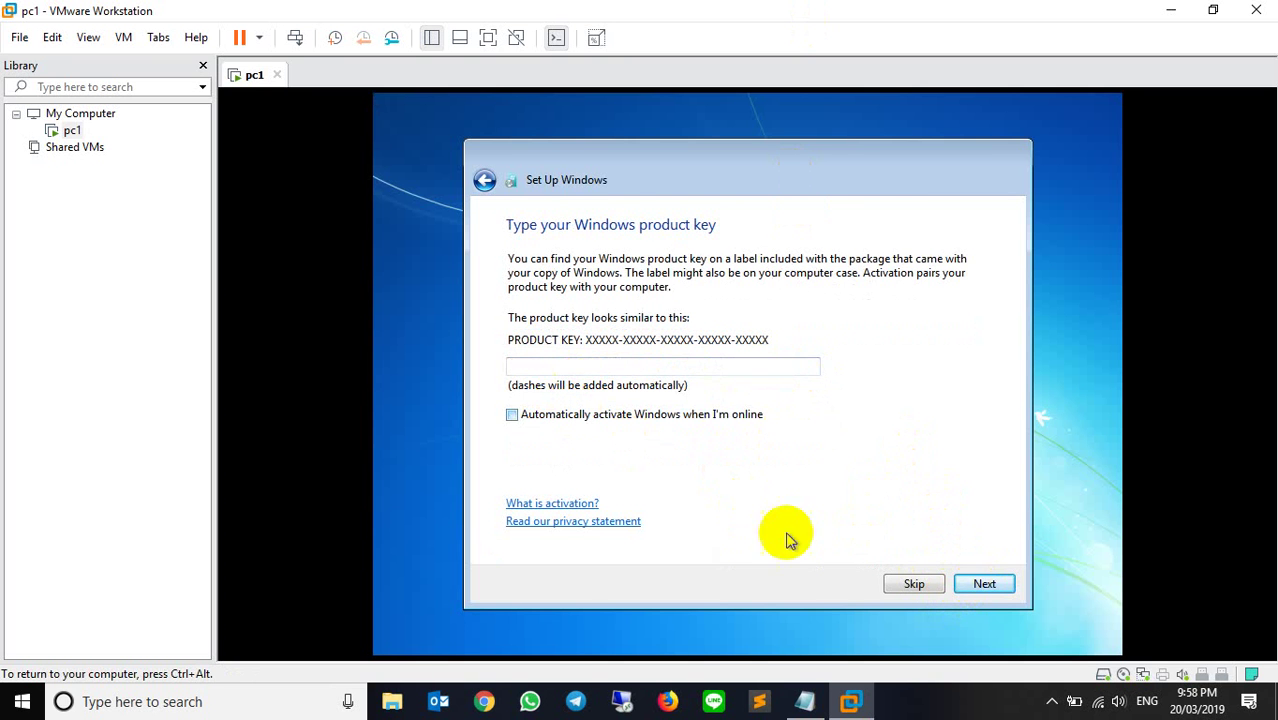
click(910, 585)
click(655, 410)
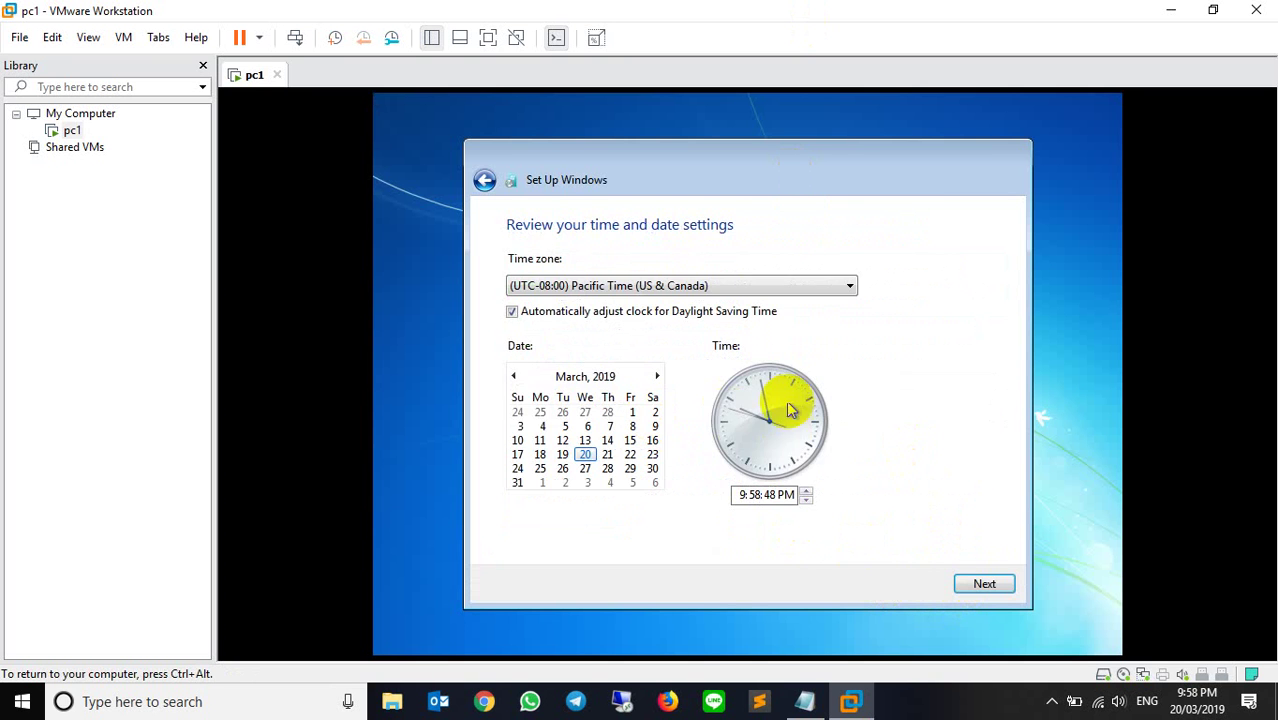
Set the time zone to (UTC+07:00) Bangkok, Hanoi, Jakarta and choose Home network as the computer's location
click(697, 288)
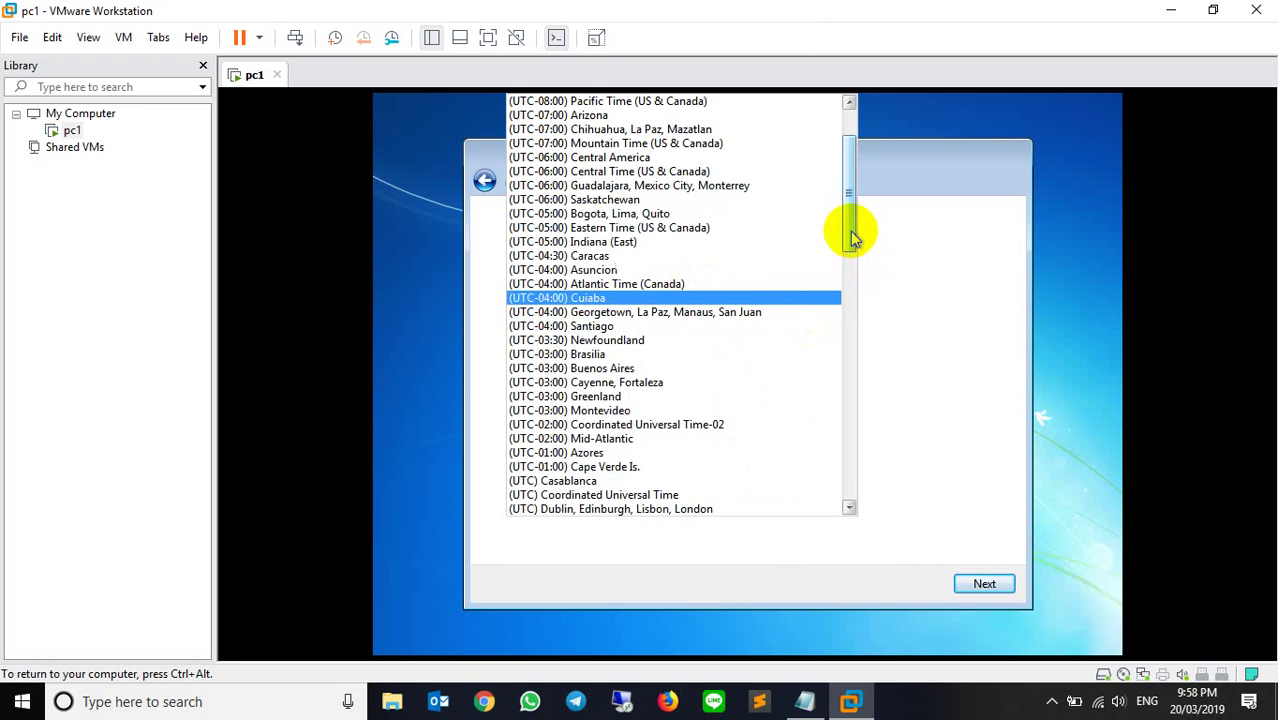
drag(849, 234, 705, 448)
scroll(705, 445, down, 1)
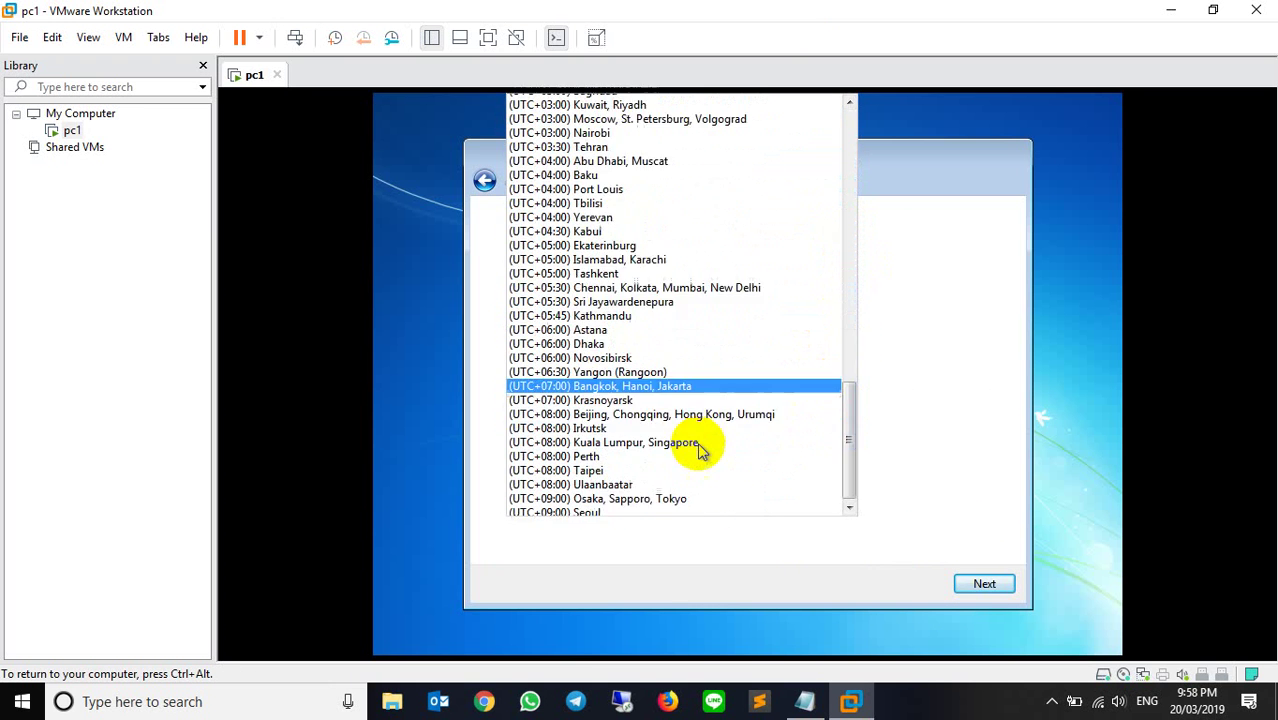
click(705, 440)
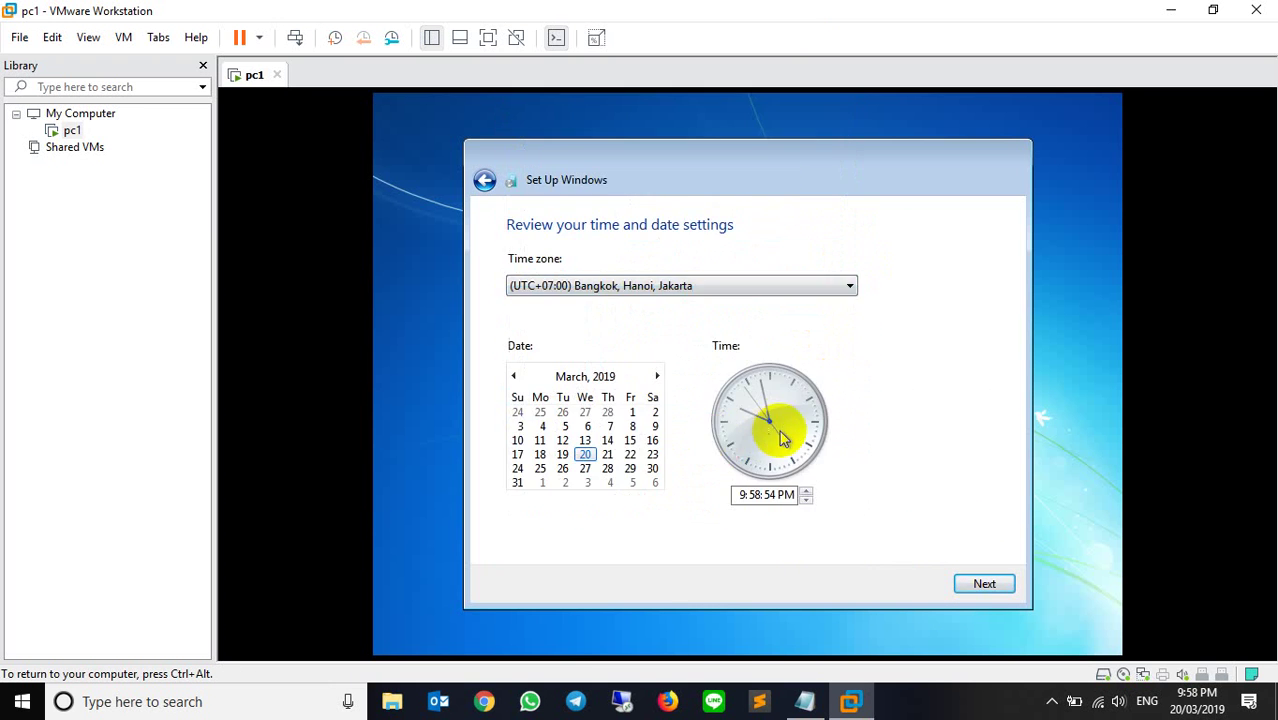
click(993, 583)
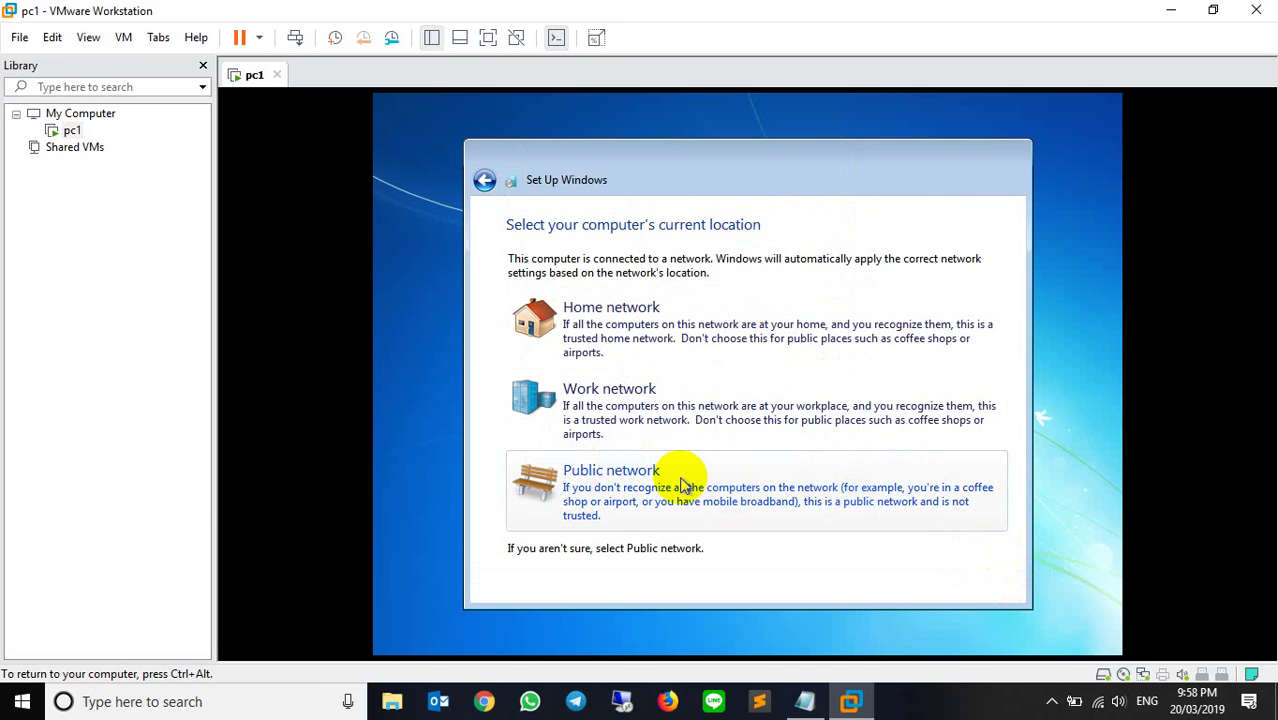
click(714, 319)
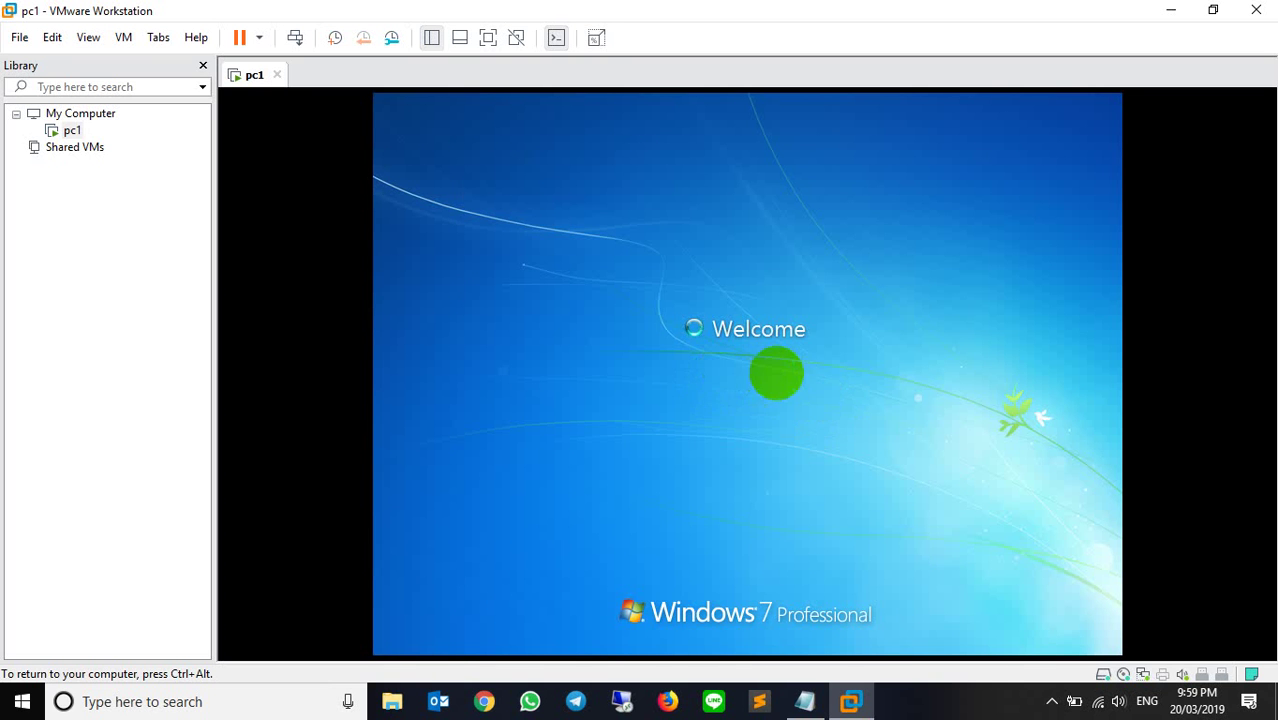
key(ctrl+alt)
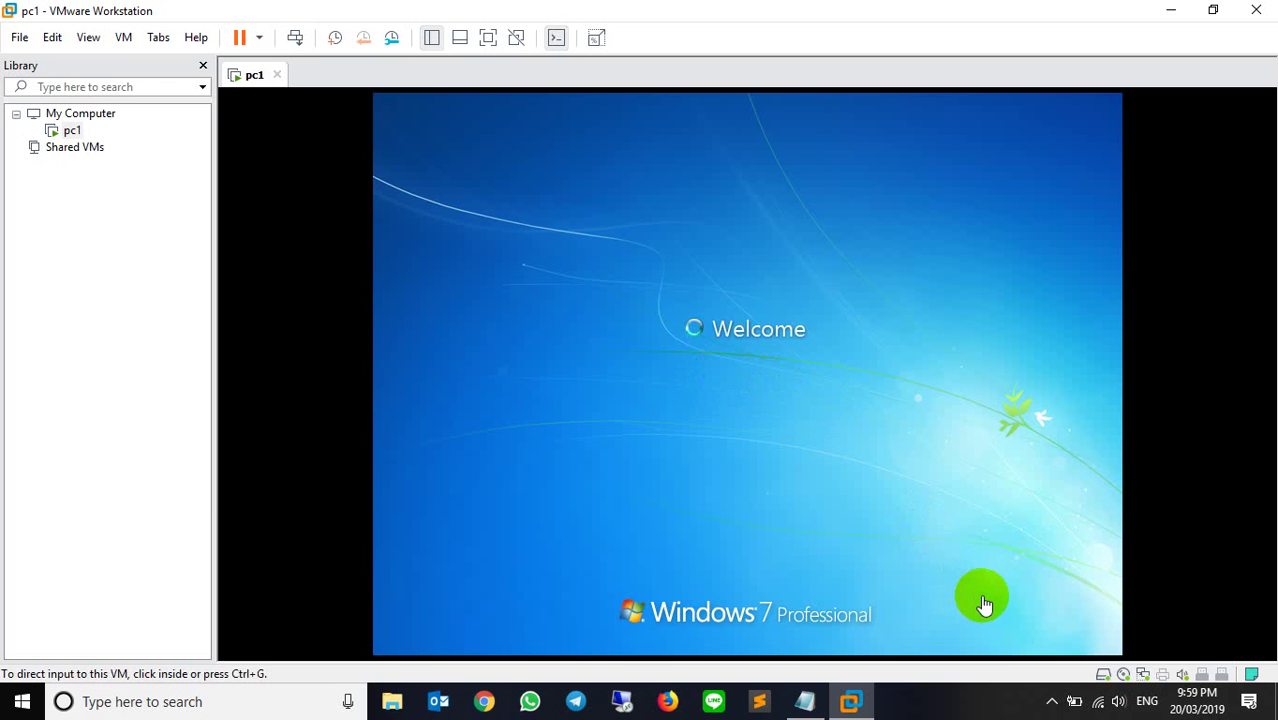
click(1049, 706)
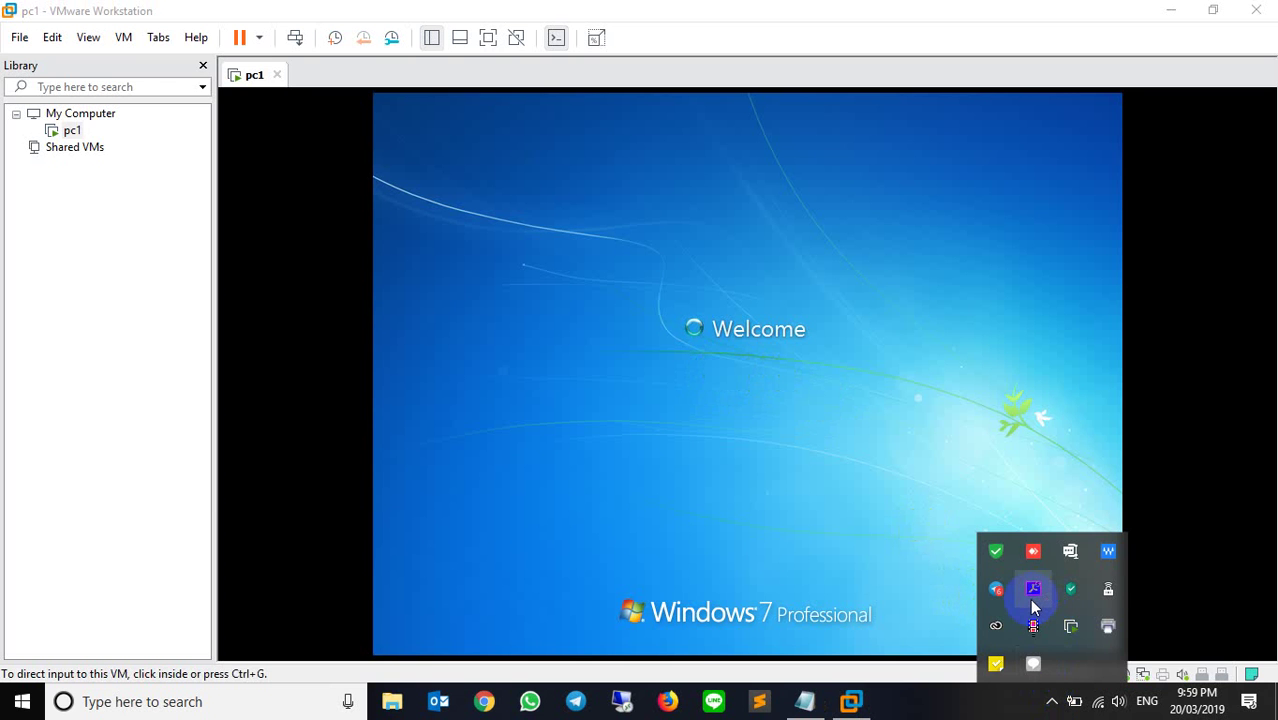